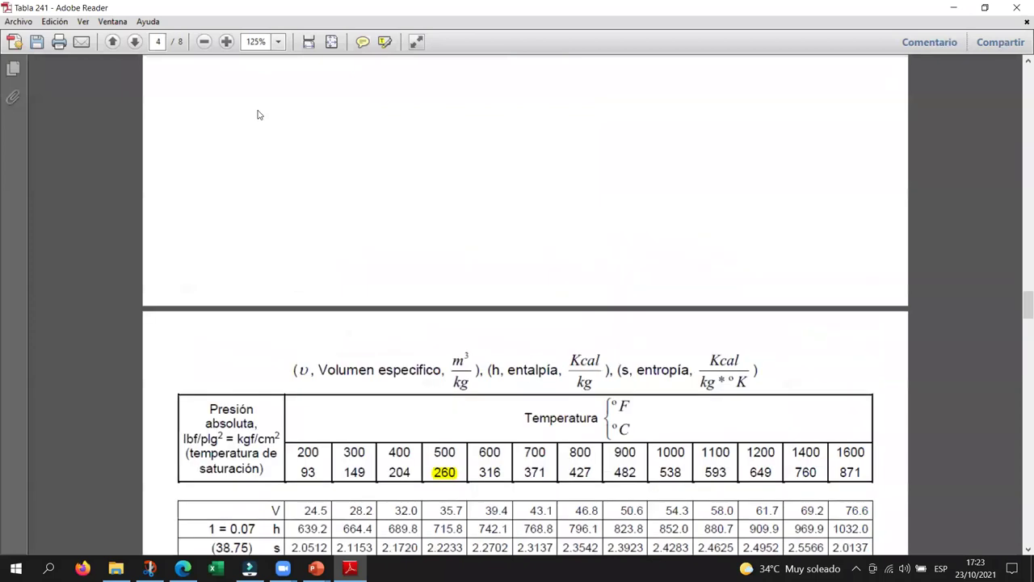
- Highlight the vapour specific volumes 0.448 and 0.415 in the 60 and 65 lb/pulg² rows of Tabla 242
{"action": "scroll", "coordinate": [258, 109], "scroll_direction": "up", "scroll_amount": 10}
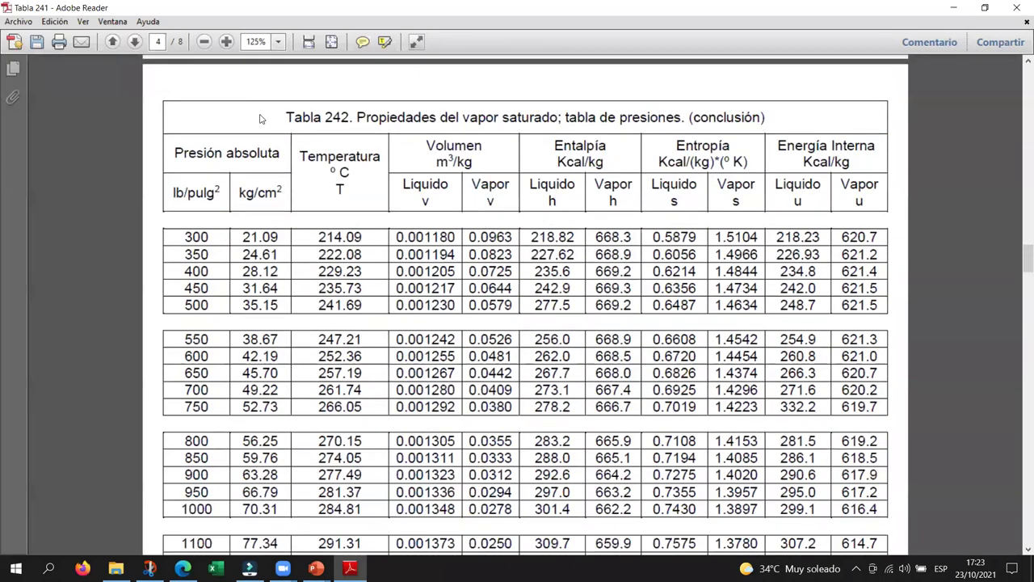
{"action": "scroll", "coordinate": [285, 169], "scroll_direction": "up", "scroll_amount": 9}
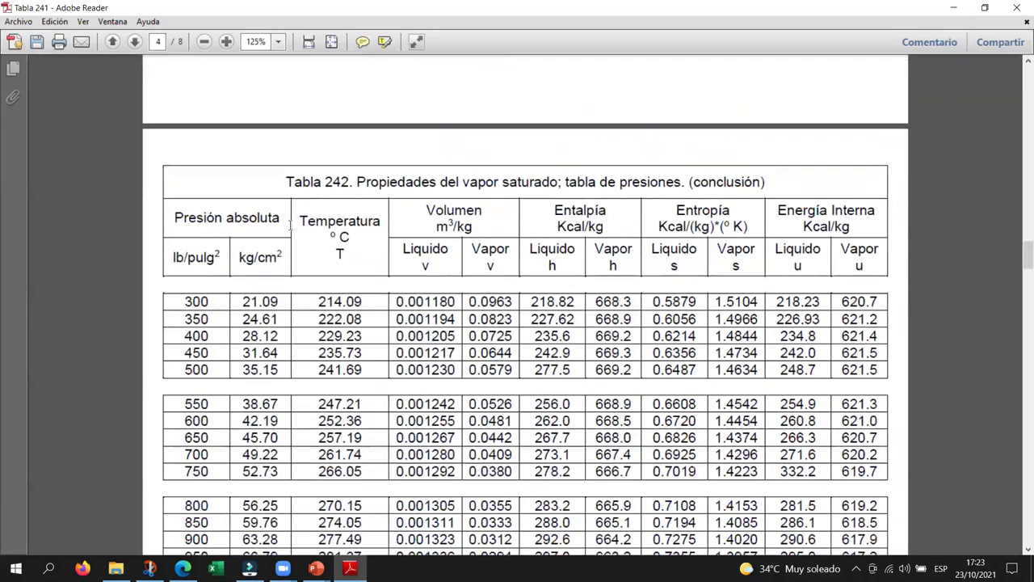
{"action": "scroll", "coordinate": [314, 241], "scroll_direction": "up", "scroll_amount": 4}
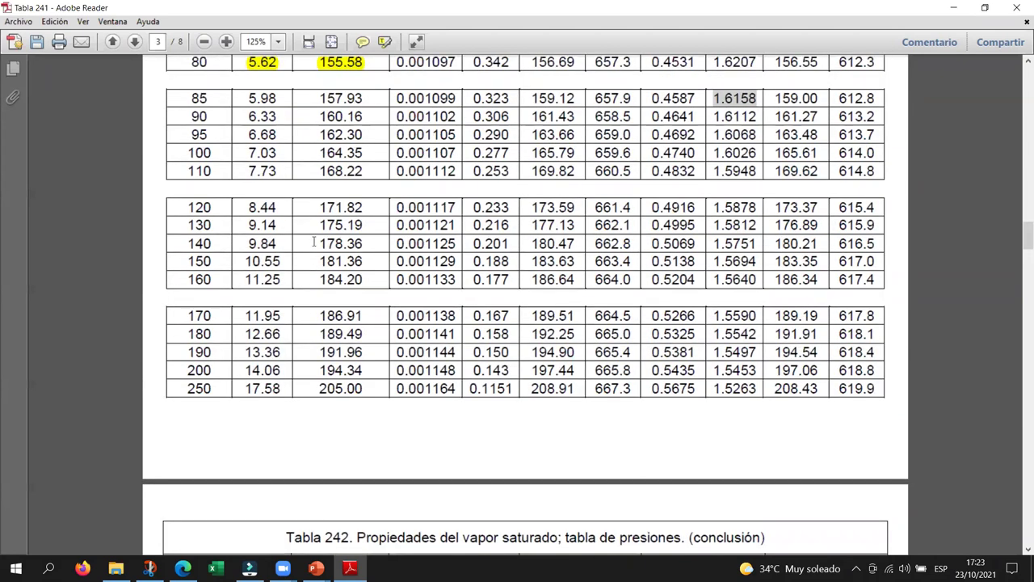
{"action": "scroll", "coordinate": [315, 251], "scroll_direction": "up", "scroll_amount": 2}
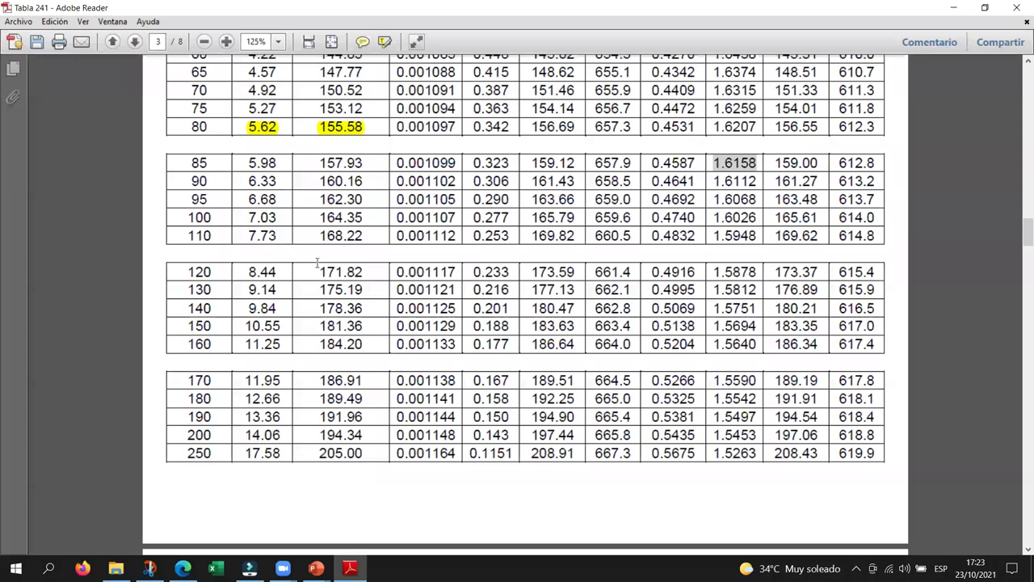
{"action": "scroll", "coordinate": [390, 265], "scroll_direction": "down", "scroll_amount": 15}
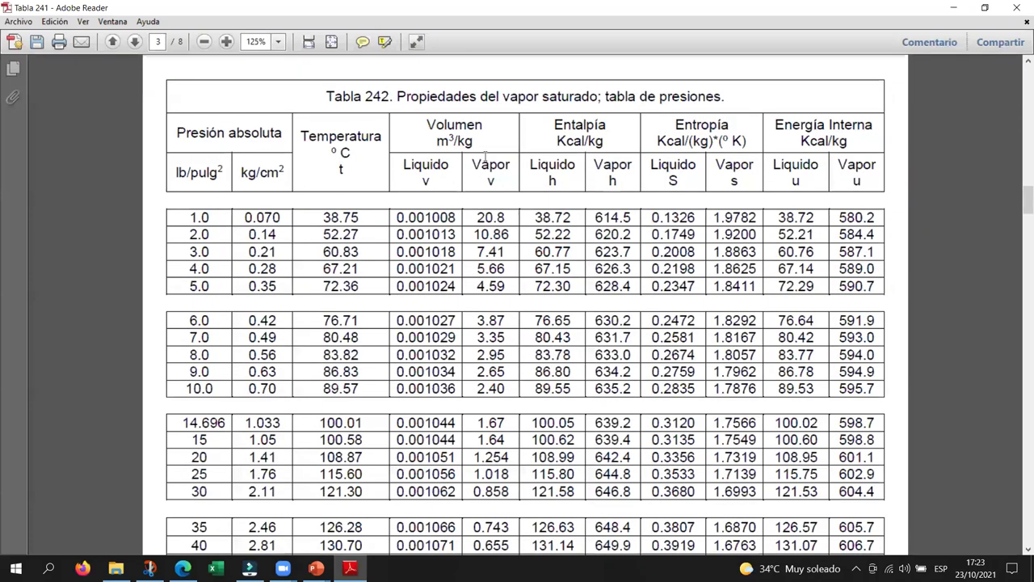
{"action": "scroll", "coordinate": [471, 202], "scroll_direction": "up", "scroll_amount": 1}
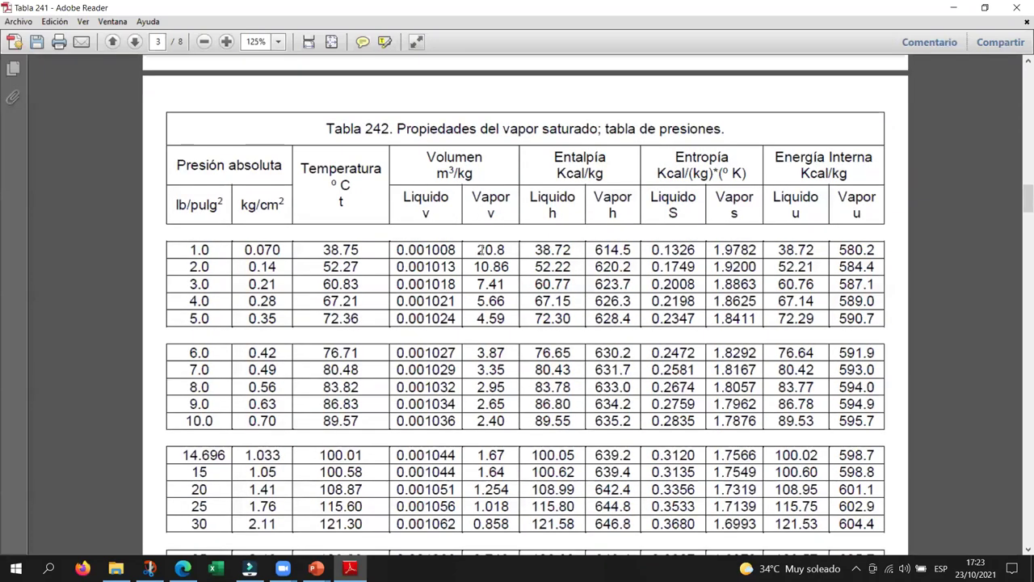
{"action": "left_click_drag", "start_coordinate": [479, 249], "coordinate": [503, 251]}
{"action": "scroll", "coordinate": [494, 260], "scroll_direction": "down", "scroll_amount": 2}
{"action": "scroll", "coordinate": [487, 201], "scroll_direction": "down", "scroll_amount": 6}
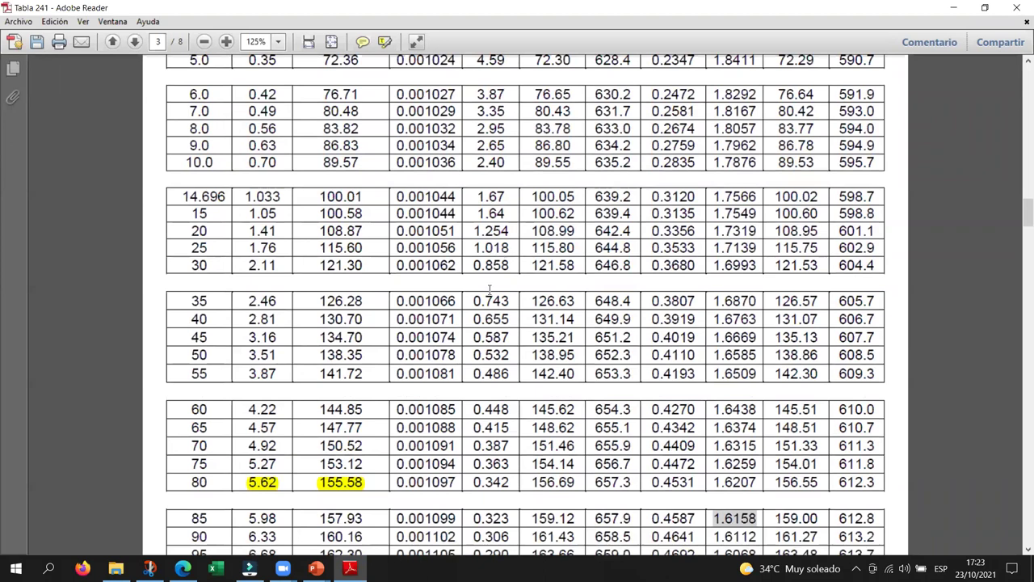
{"action": "scroll", "coordinate": [489, 289], "scroll_direction": "down", "scroll_amount": 5}
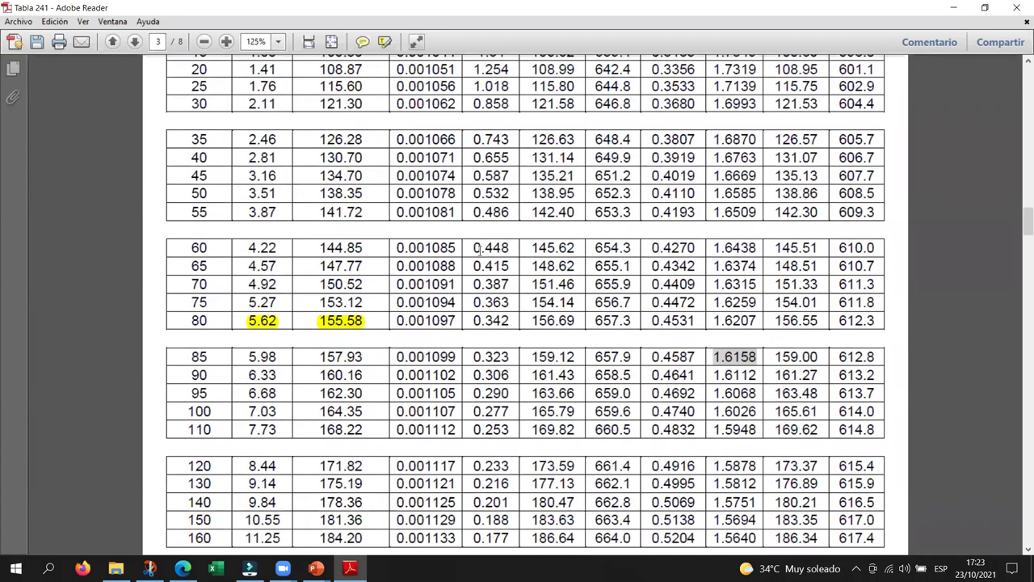
{"action": "left_click_drag", "start_coordinate": [475, 248], "coordinate": [514, 249]}
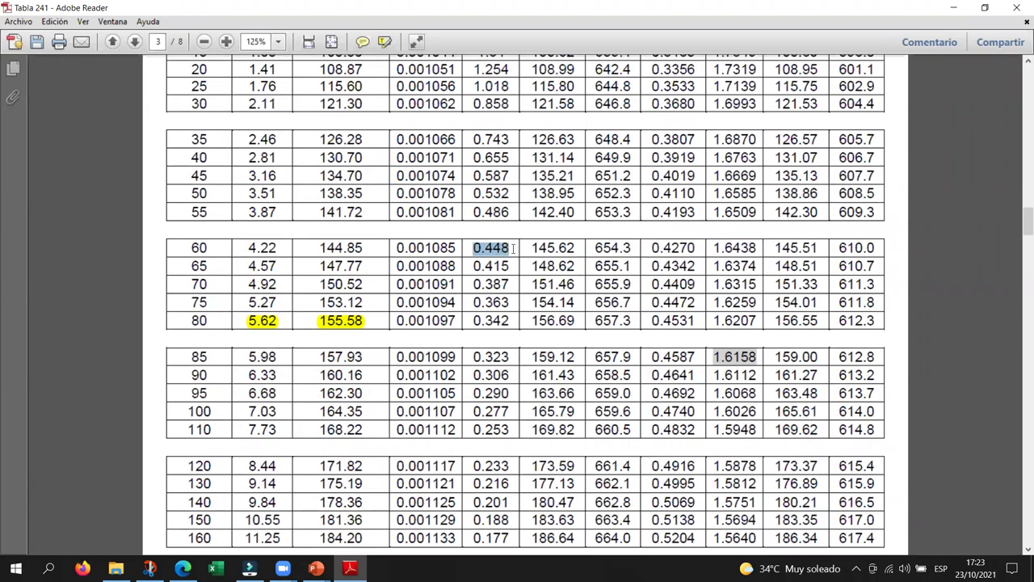
{"action": "left_click", "coordinate": [384, 42]}
{"action": "left_click_drag", "start_coordinate": [512, 266], "coordinate": [473, 267]}
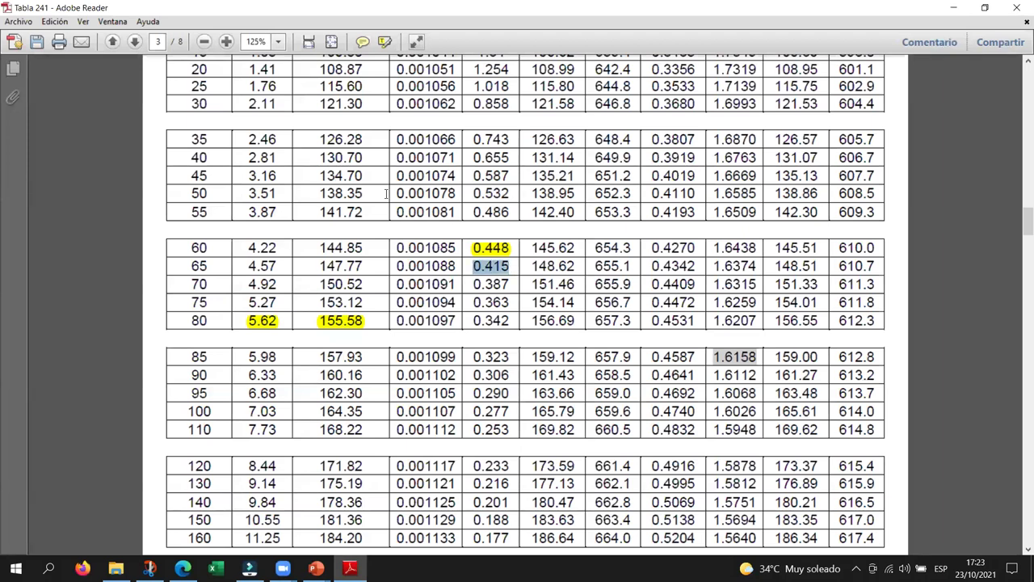
{"action": "left_click", "coordinate": [389, 42]}
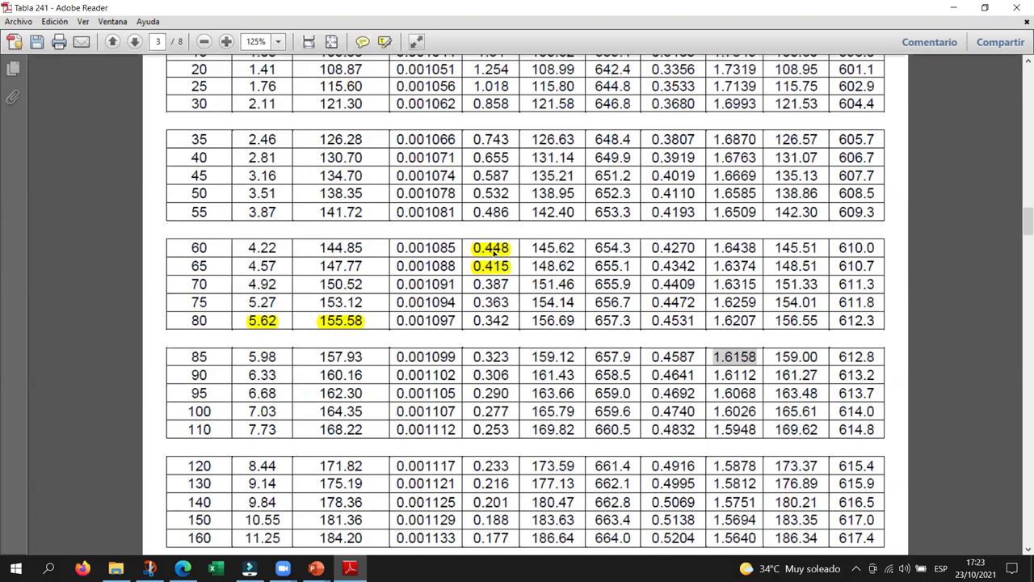
- Highlight the vapour specific volumes 0.404 and 0.466 in the 300 and 290 °F rows of Tabla 241
{"action": "scroll", "coordinate": [494, 252], "scroll_direction": "up", "scroll_amount": 5}
{"action": "scroll", "coordinate": [499, 262], "scroll_direction": "up", "scroll_amount": 8}
{"action": "scroll", "coordinate": [498, 262], "scroll_direction": "up", "scroll_amount": 12}
{"action": "scroll", "coordinate": [531, 271], "scroll_direction": "down", "scroll_amount": 1}
{"action": "scroll", "coordinate": [532, 271], "scroll_direction": "down", "scroll_amount": 1}
{"action": "scroll", "coordinate": [531, 273], "scroll_direction": "down", "scroll_amount": 3}
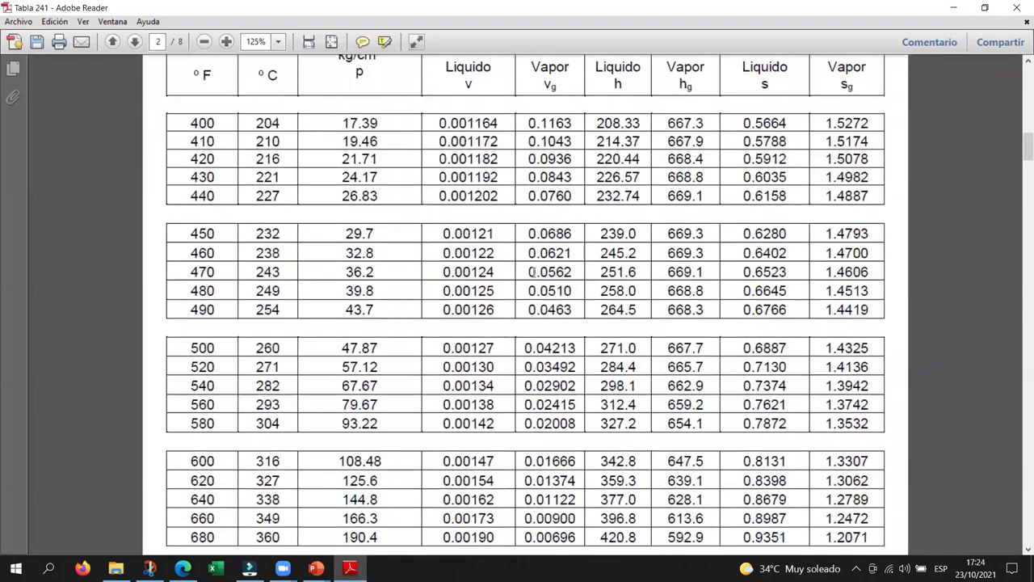
{"action": "scroll", "coordinate": [533, 272], "scroll_direction": "up", "scroll_amount": 1}
{"action": "scroll", "coordinate": [550, 176], "scroll_direction": "up", "scroll_amount": 10}
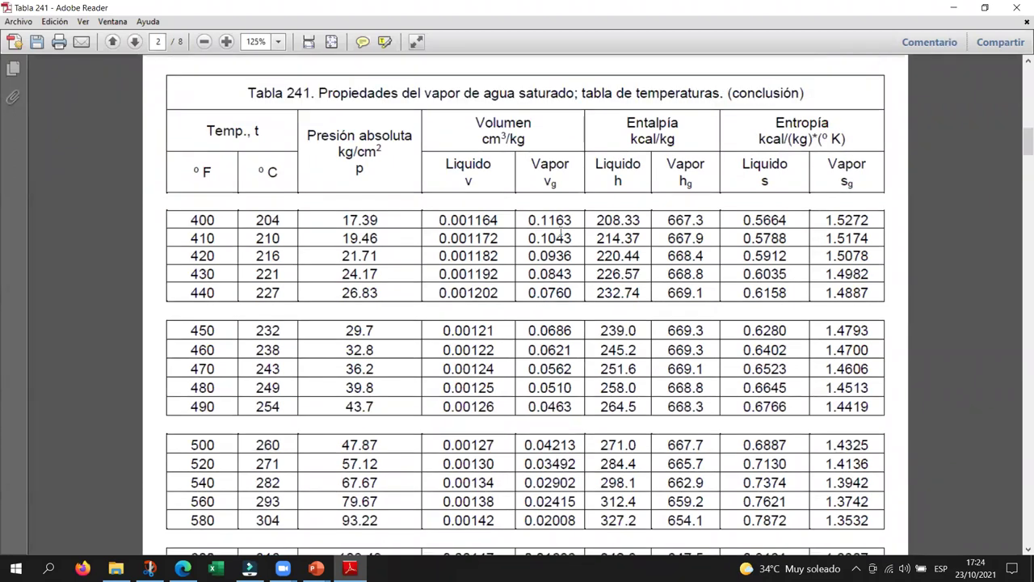
{"action": "scroll", "coordinate": [560, 232], "scroll_direction": "up", "scroll_amount": 4}
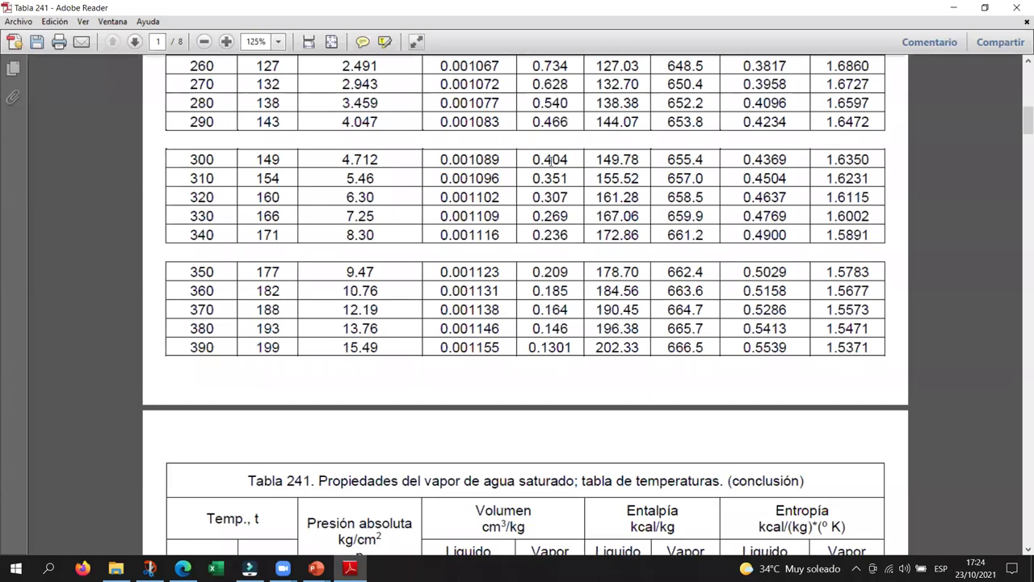
{"action": "left_click_drag", "start_coordinate": [557, 158], "coordinate": [530, 159]}
{"action": "left_click", "coordinate": [384, 41]}
{"action": "left_click_drag", "start_coordinate": [570, 122], "coordinate": [530, 122]}
{"action": "left_click", "coordinate": [385, 41]}
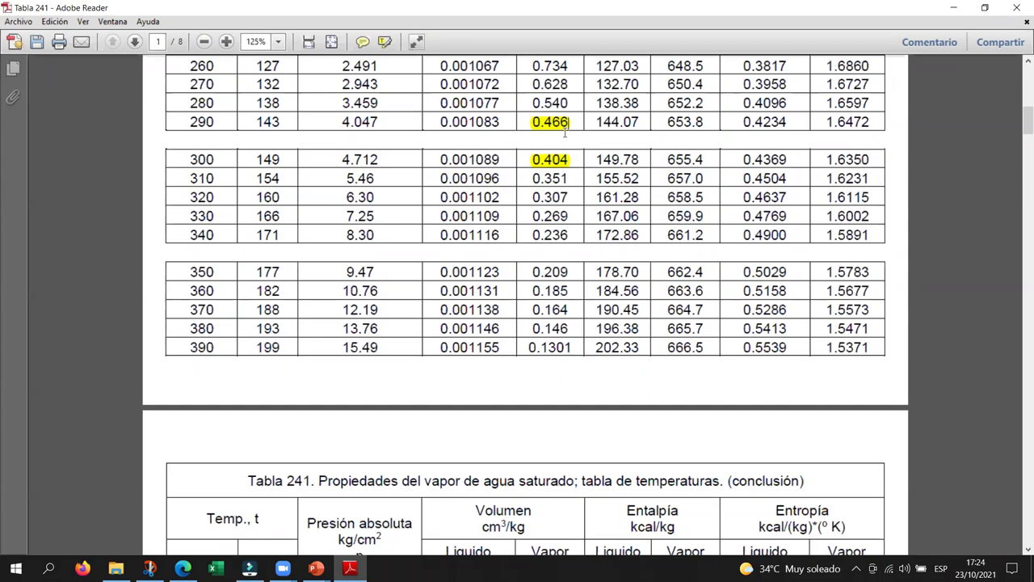
- Return to the highlighted vapour volumes in the pressure table, Tabla 242
{"action": "scroll", "coordinate": [565, 130], "scroll_direction": "down", "scroll_amount": 10}
{"action": "scroll", "coordinate": [570, 162], "scroll_direction": "down", "scroll_amount": 5}
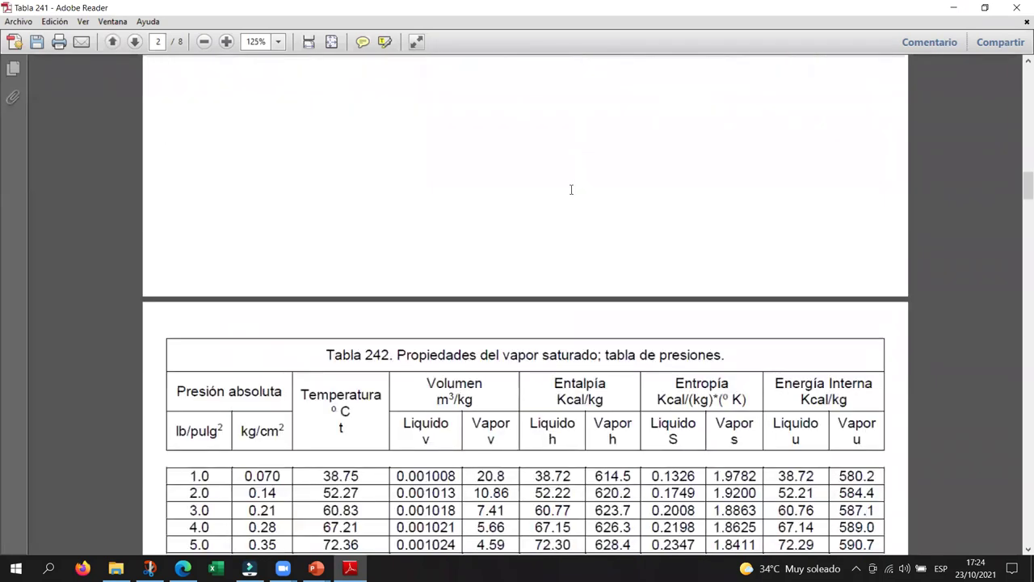
{"action": "scroll", "coordinate": [571, 194], "scroll_direction": "down", "scroll_amount": 5}
{"action": "scroll", "coordinate": [467, 229], "scroll_direction": "down", "scroll_amount": 5}
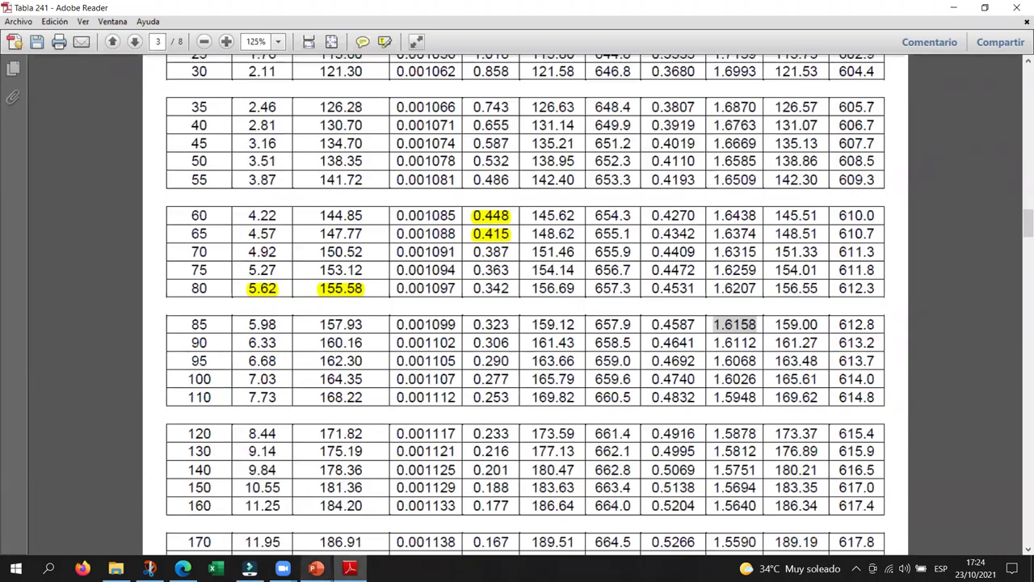
- Switch to PowerPoint and colour the question b) text about the heat transmitted blue on slide 7
{"action": "mouse_move", "coordinate": [316, 568]}
{"action": "left_click", "coordinate": [282, 532]}
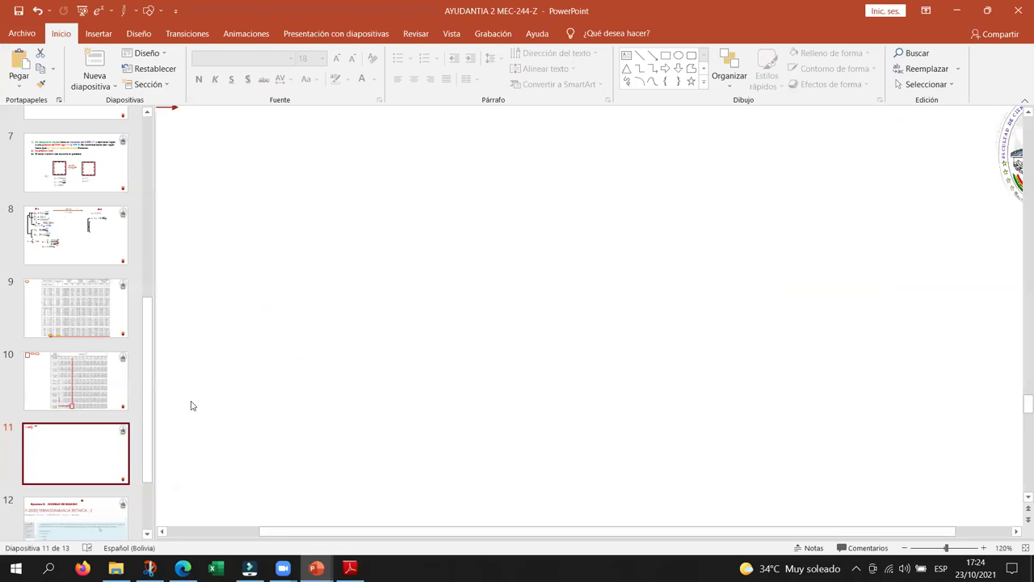
{"action": "left_click", "coordinate": [104, 396]}
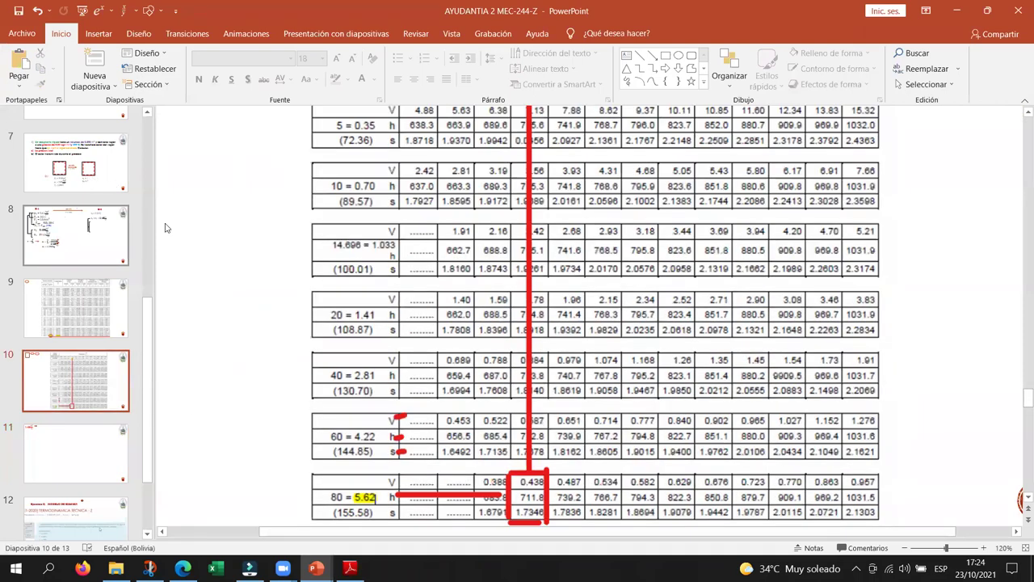
{"action": "left_click", "coordinate": [75, 162]}
{"action": "left_click", "coordinate": [905, 548]}
{"action": "left_click", "coordinate": [905, 547]}
{"action": "left_click", "coordinate": [905, 548]}
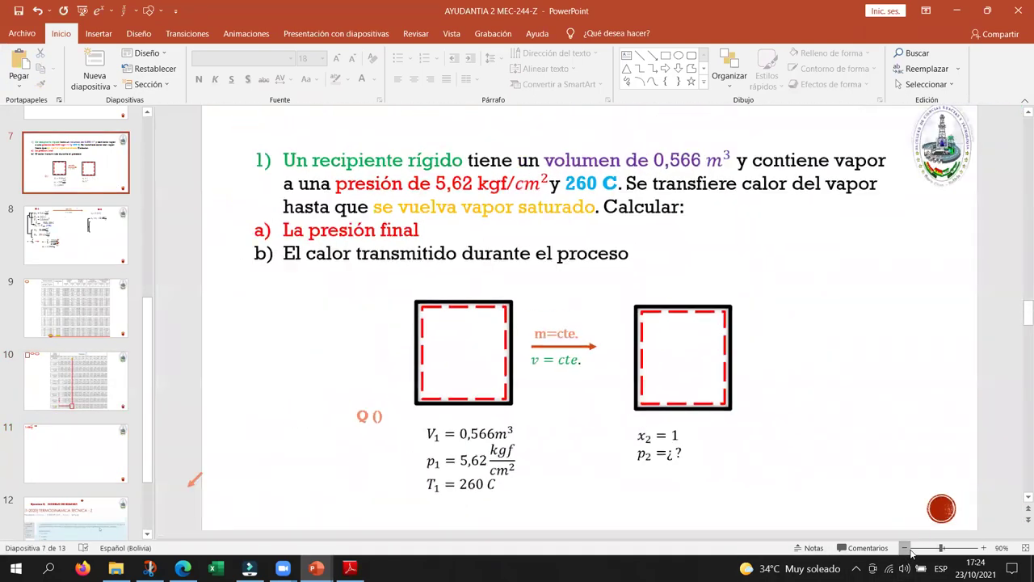
{"action": "left_click_drag", "start_coordinate": [282, 253], "coordinate": [596, 243]}
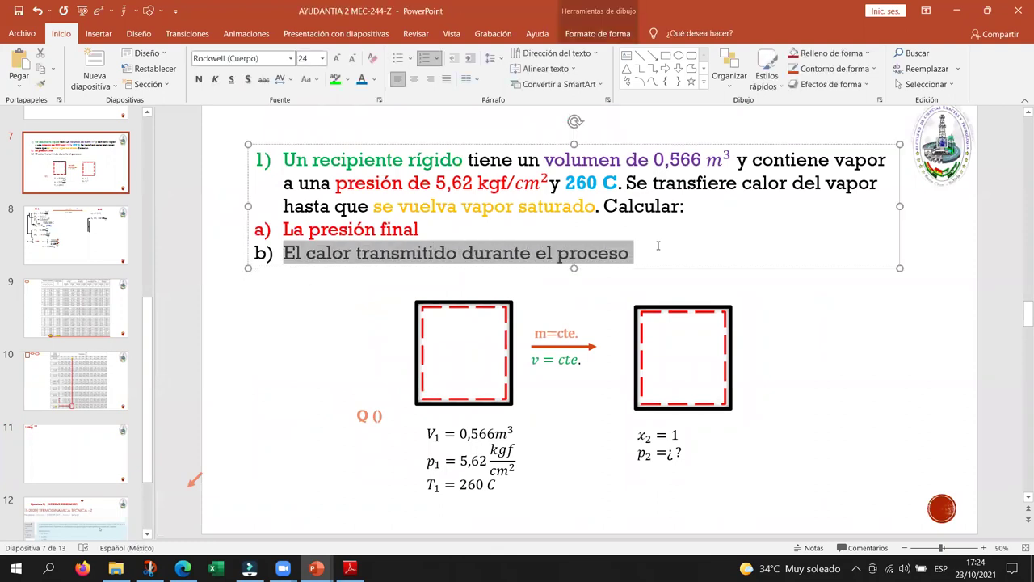
{"action": "left_click", "coordinate": [361, 79]}
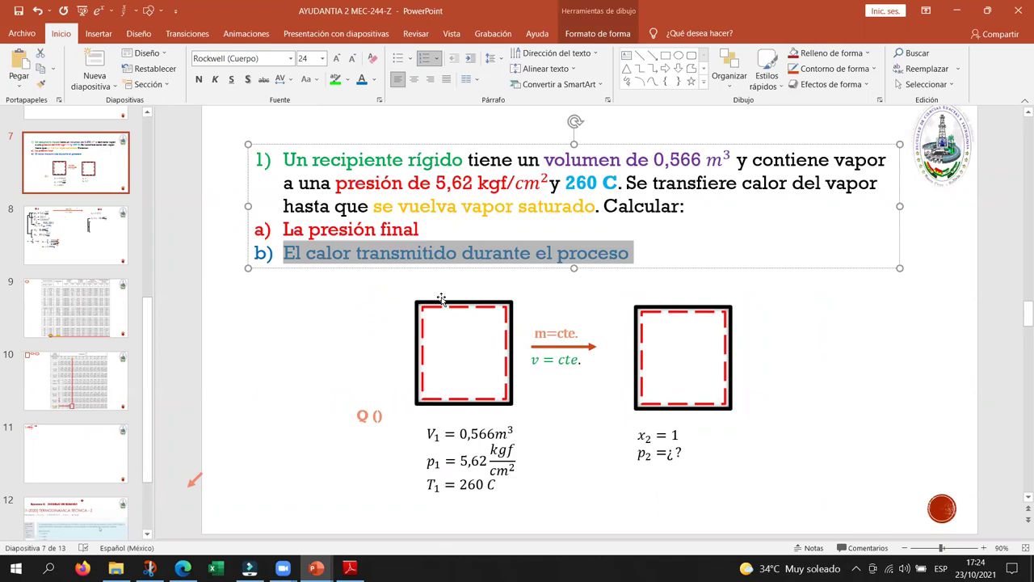
- Open slide 4 on the first law of thermodynamics and point out the Δu and ΔU terms in its equations
{"action": "left_click", "coordinate": [75, 162]}
{"action": "scroll", "coordinate": [56, 258], "scroll_direction": "up", "scroll_amount": 5}
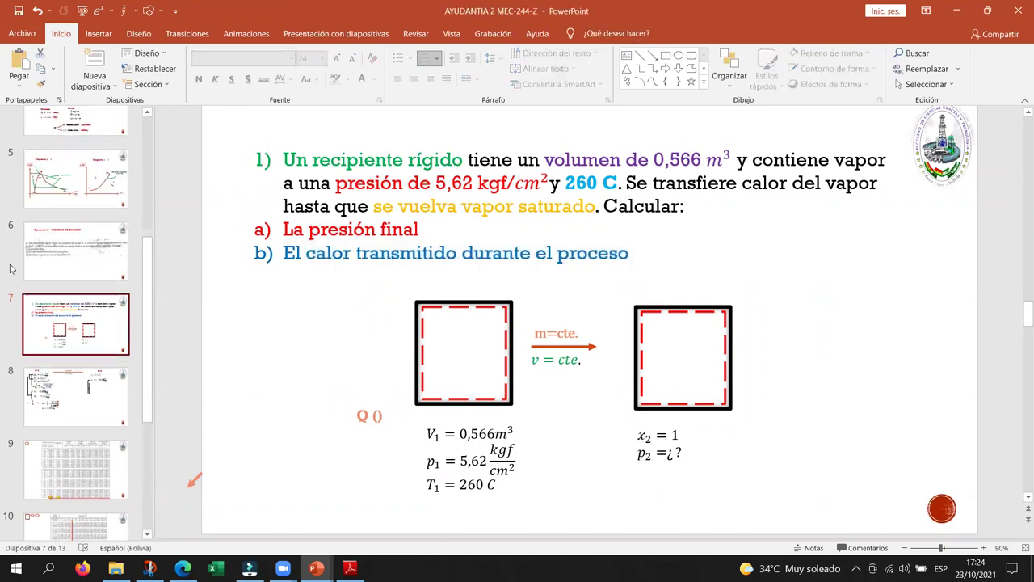
{"action": "left_click", "coordinate": [69, 233]}
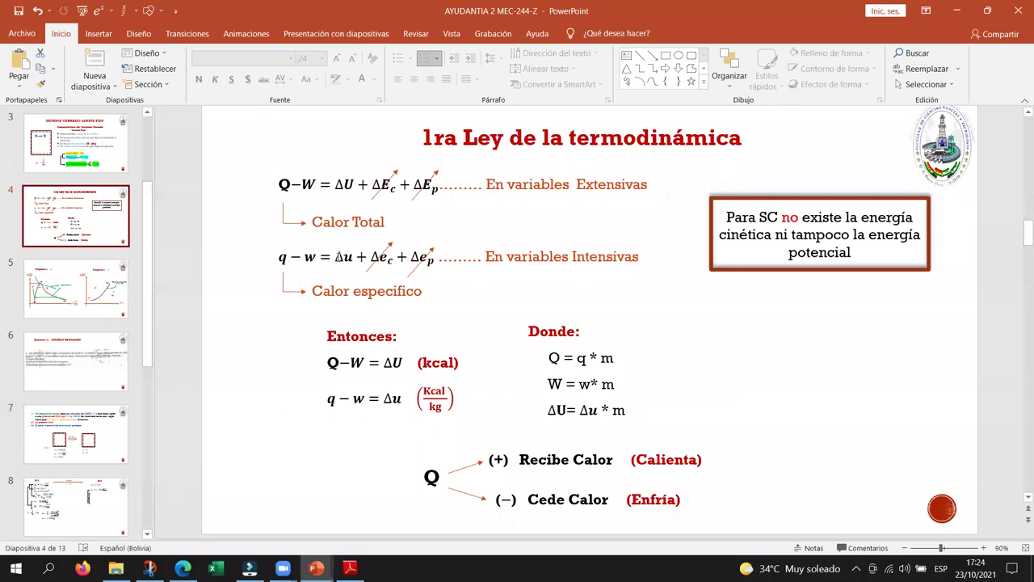
{"action": "left_click", "coordinate": [337, 257]}
{"action": "double_click", "coordinate": [339, 256]}
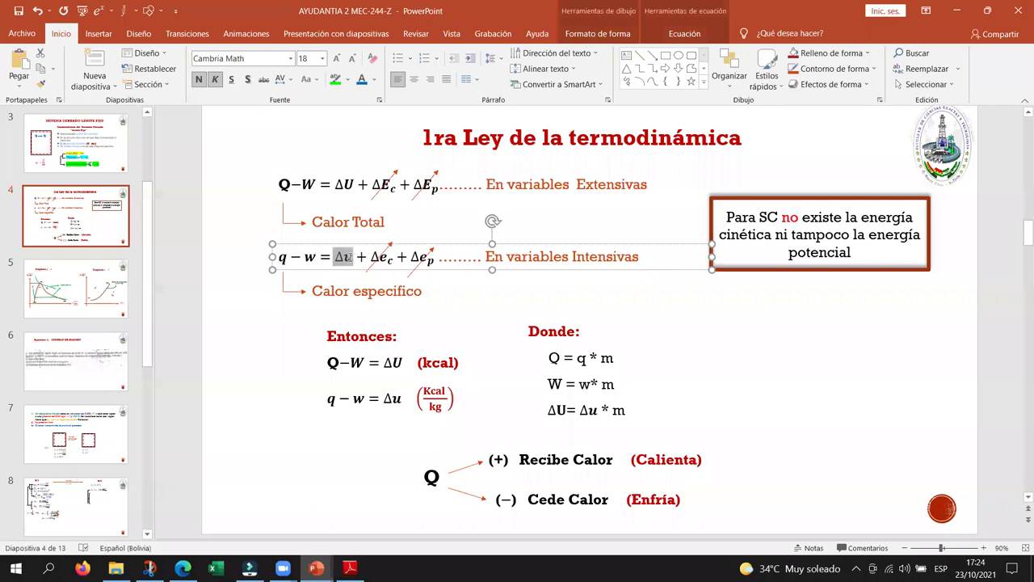
{"action": "double_click", "coordinate": [340, 184]}
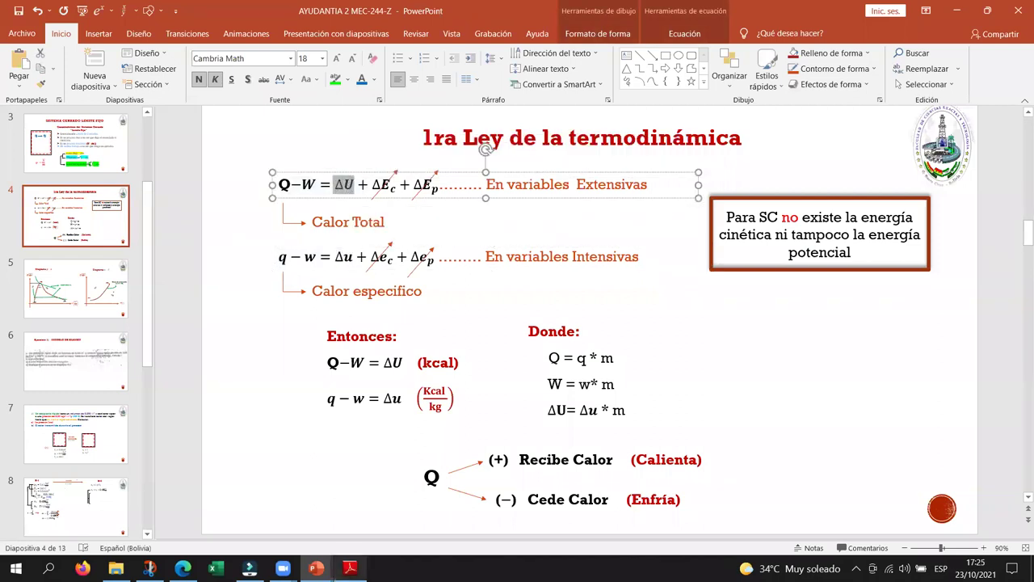
- Switch to Adobe Reader and compare the columns of Tabla 242 and Tabla 241, checking which table lists internal energy
{"action": "key", "text": "alt+Tab"}
{"action": "scroll", "coordinate": [513, 488], "scroll_direction": "up", "scroll_amount": 5}
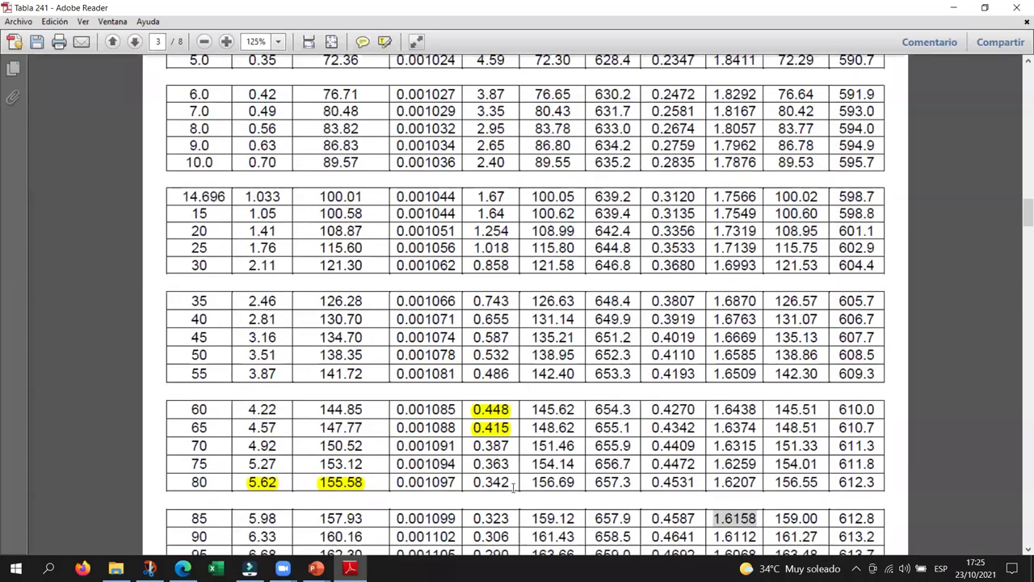
{"action": "scroll", "coordinate": [513, 488], "scroll_direction": "up", "scroll_amount": 5}
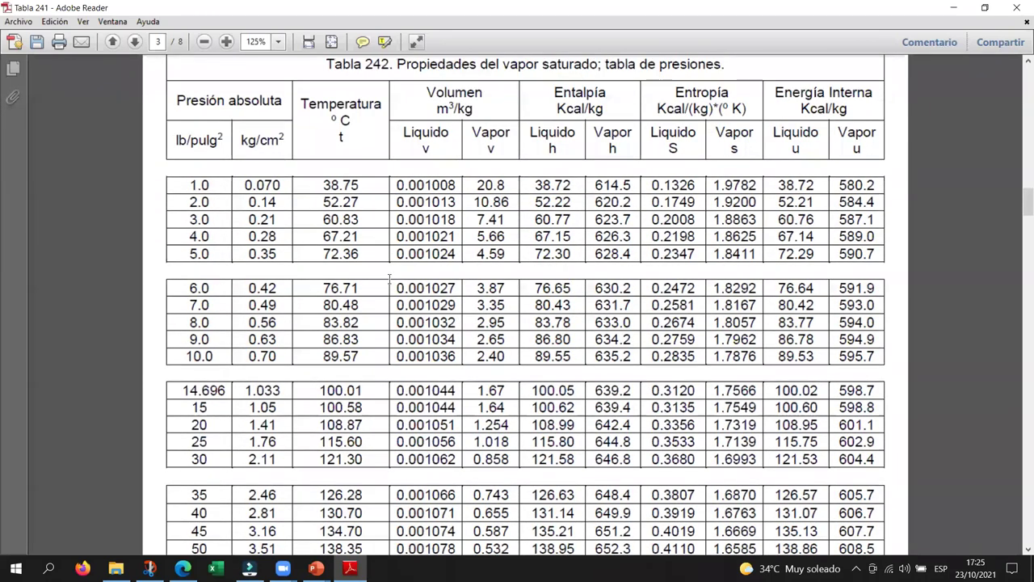
{"action": "scroll", "coordinate": [348, 182], "scroll_direction": "up", "scroll_amount": 1}
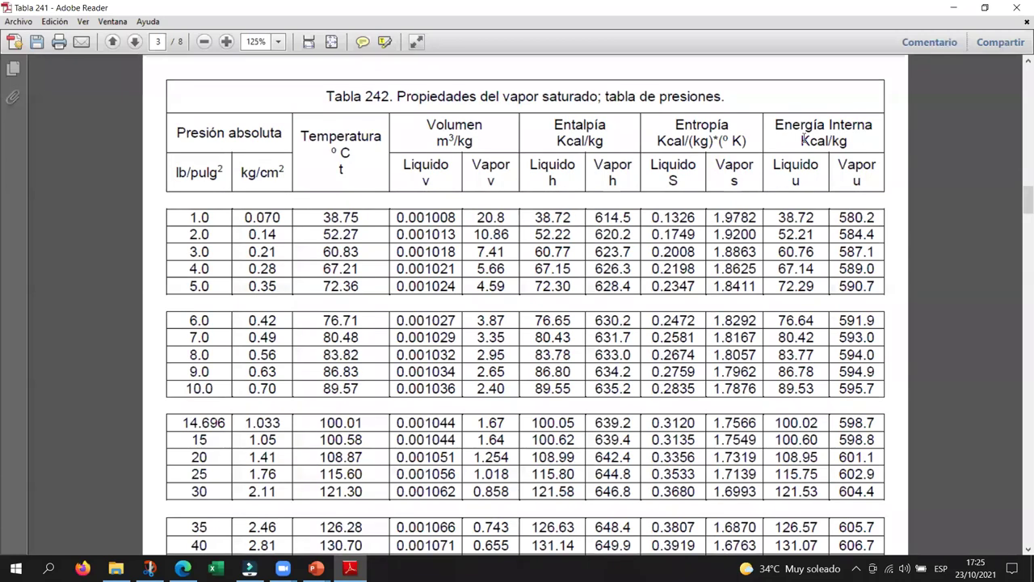
{"action": "scroll", "coordinate": [805, 215], "scroll_direction": "up", "scroll_amount": 10}
{"action": "scroll", "coordinate": [808, 230], "scroll_direction": "up", "scroll_amount": 11}
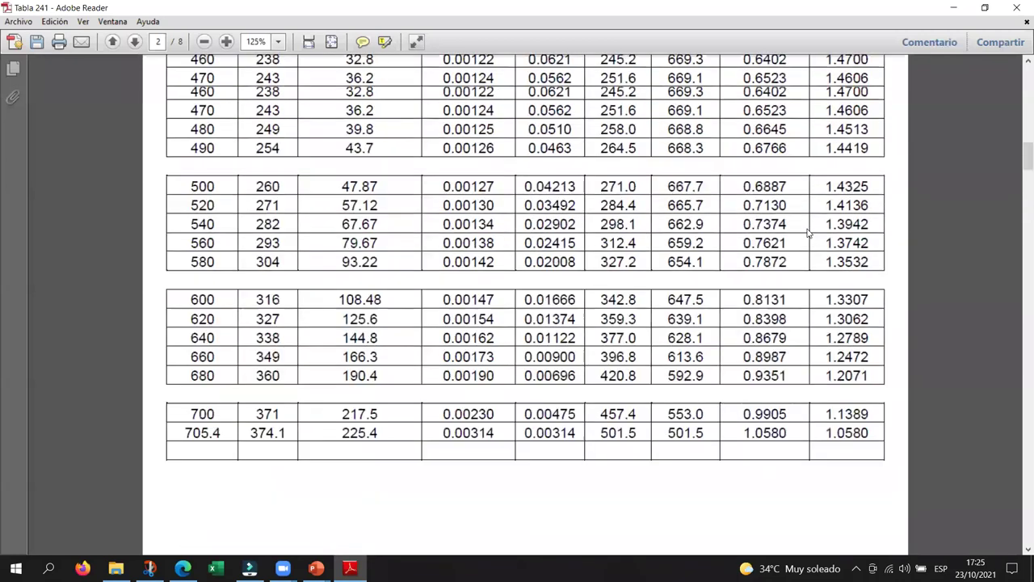
{"action": "scroll", "coordinate": [651, 196], "scroll_direction": "up", "scroll_amount": 1}
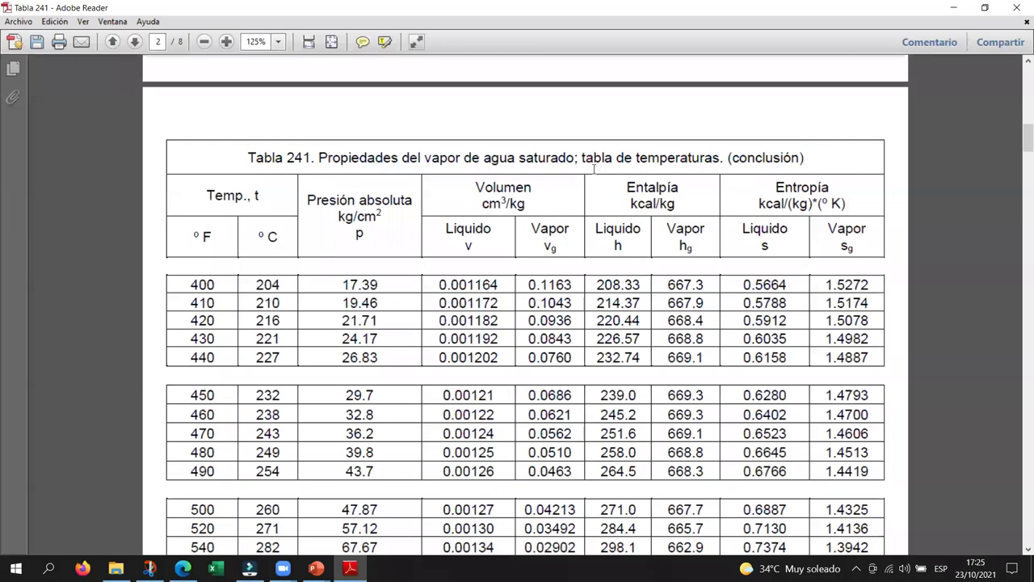
{"action": "scroll", "coordinate": [530, 227], "scroll_direction": "down", "scroll_amount": 5}
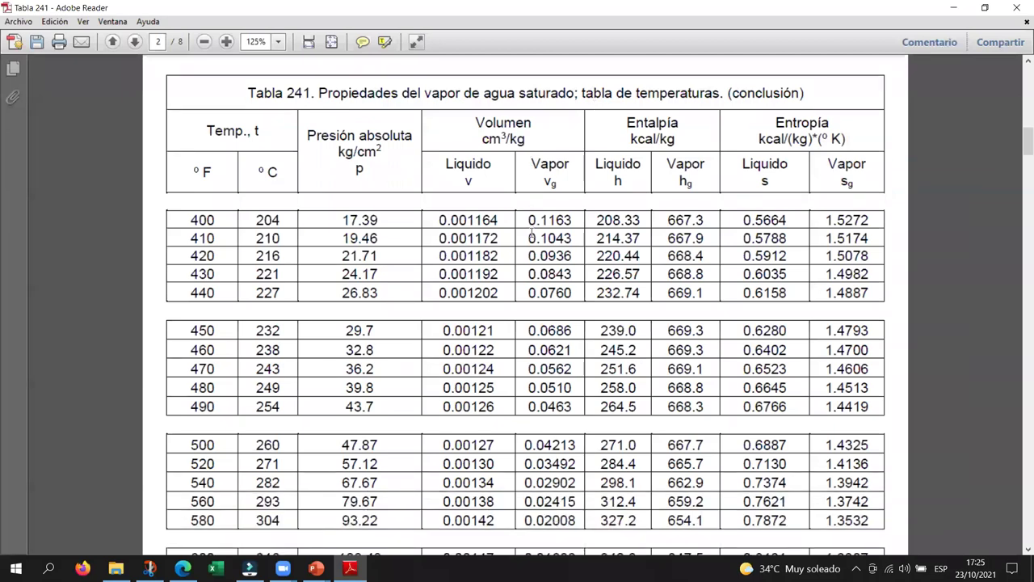
{"action": "scroll", "coordinate": [531, 234], "scroll_direction": "down", "scroll_amount": 7}
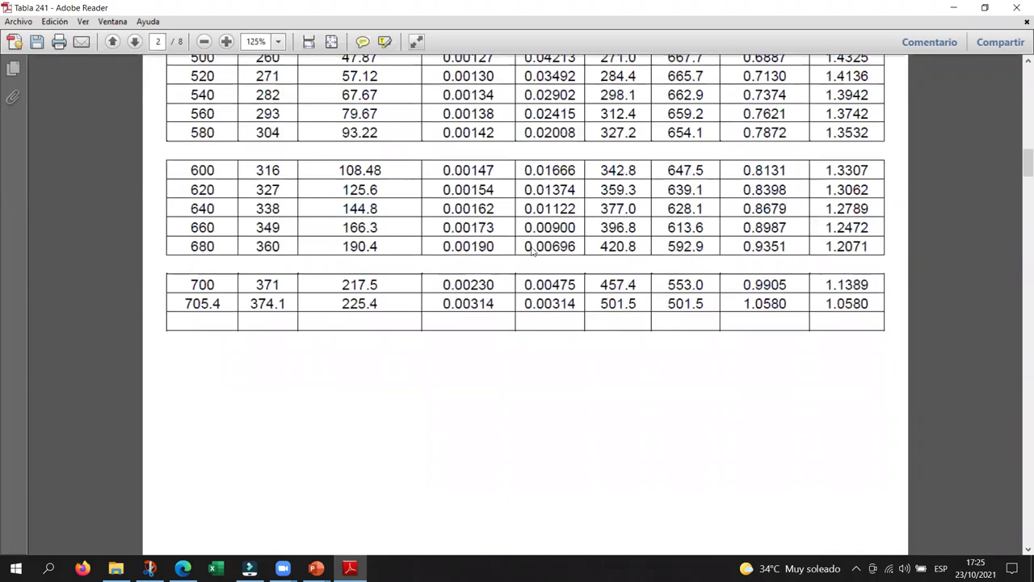
{"action": "scroll", "coordinate": [533, 250], "scroll_direction": "down", "scroll_amount": 10}
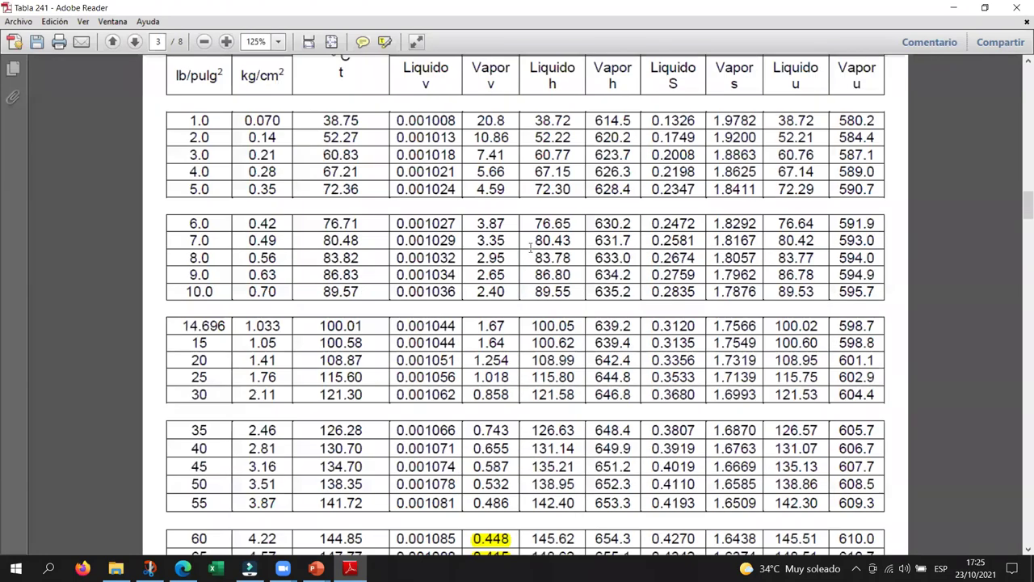
{"action": "scroll", "coordinate": [531, 248], "scroll_direction": "down", "scroll_amount": 2}
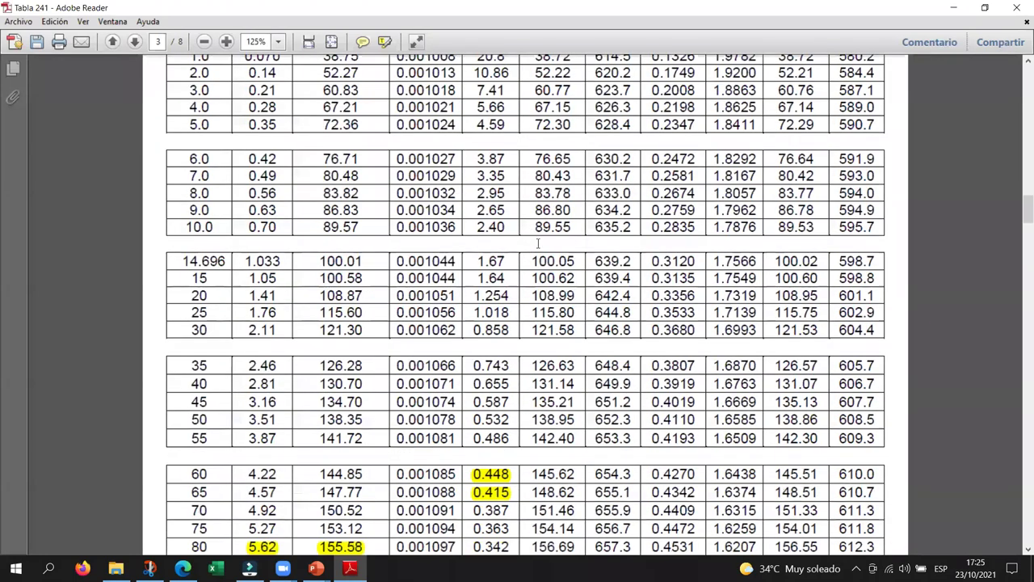
- Capture a snip of Tabla 242 from its title down to the 65 lb/pulg² row, with the document at 100% zoom
{"action": "left_click", "coordinate": [203, 43]}
{"action": "scroll", "coordinate": [429, 168], "scroll_direction": "up", "scroll_amount": 4}
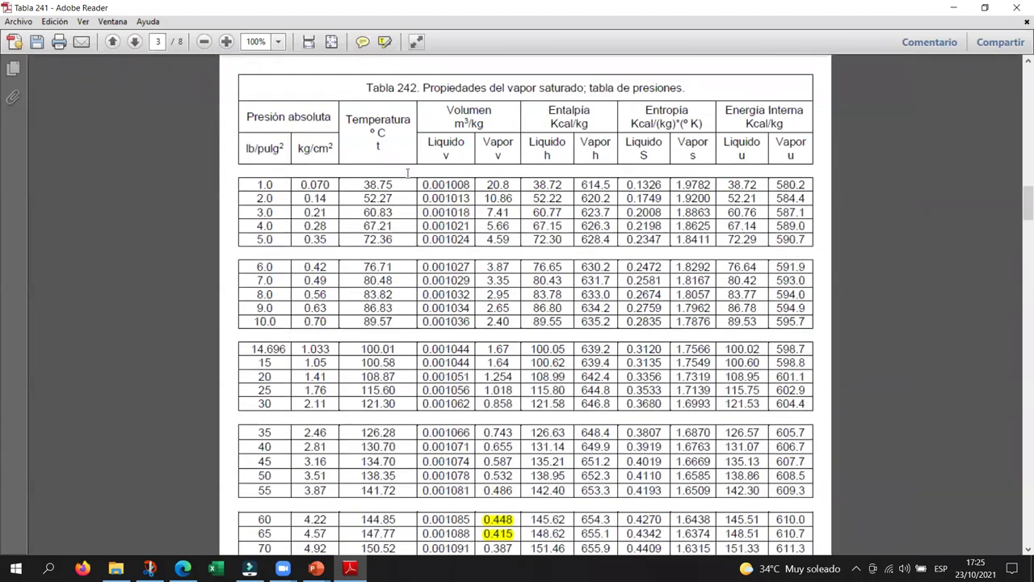
{"action": "left_click", "coordinate": [150, 568]}
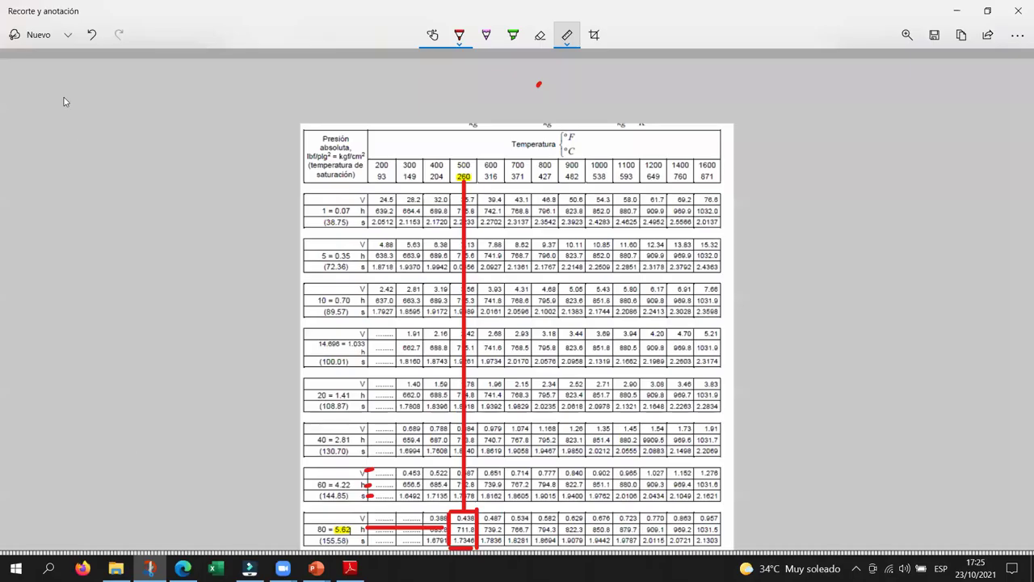
{"action": "left_click", "coordinate": [37, 35]}
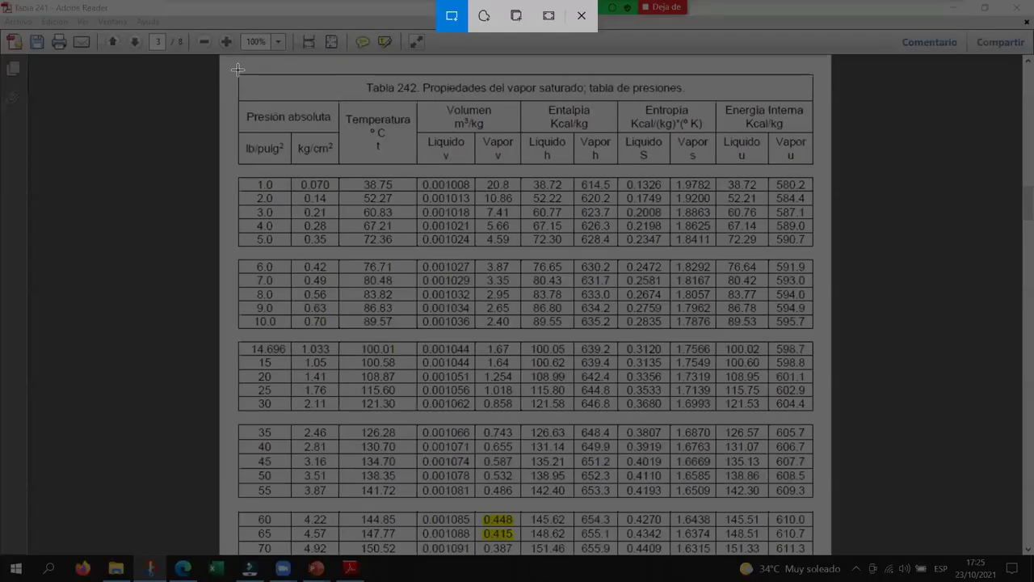
{"action": "left_click_drag", "start_coordinate": [238, 70], "coordinate": [816, 548]}
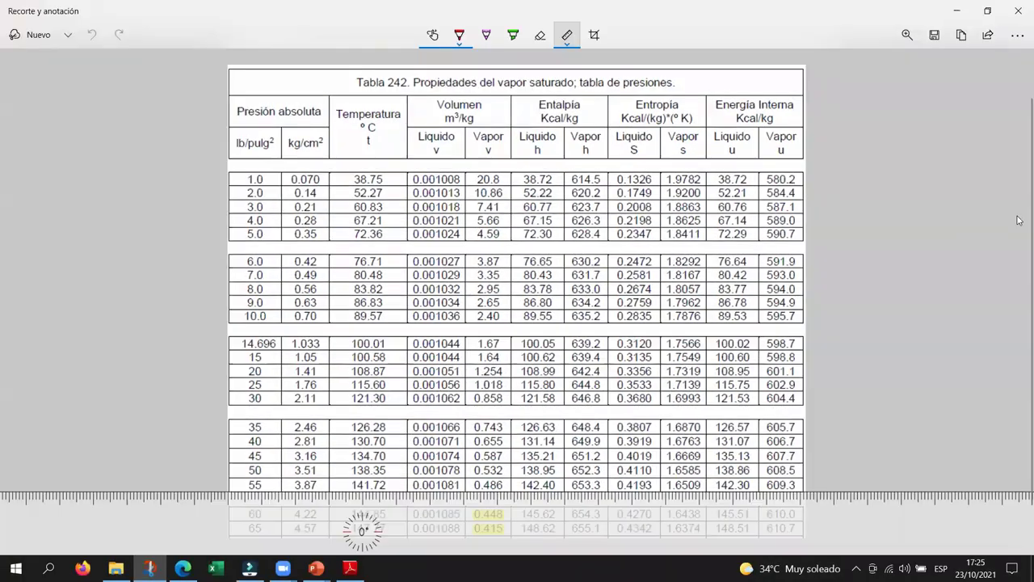
- Rule a slightly thinner red line across the snip between the 60 and 65 lb/pulg² rows, from pressure to vapour internal energy
{"action": "left_click", "coordinate": [961, 36]}
{"action": "left_click_drag", "start_coordinate": [502, 499], "coordinate": [501, 532]}
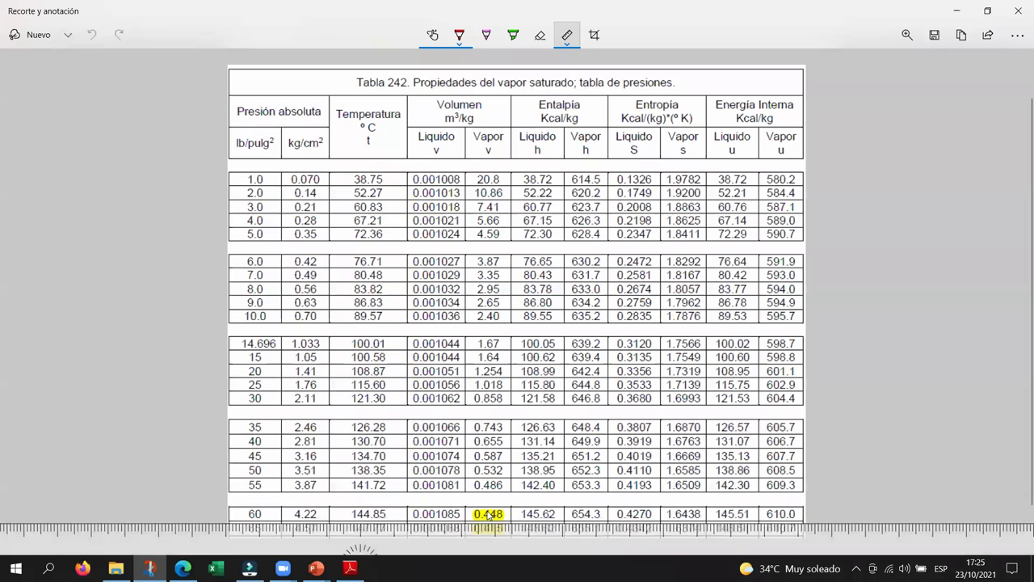
{"action": "left_click", "coordinate": [459, 36]}
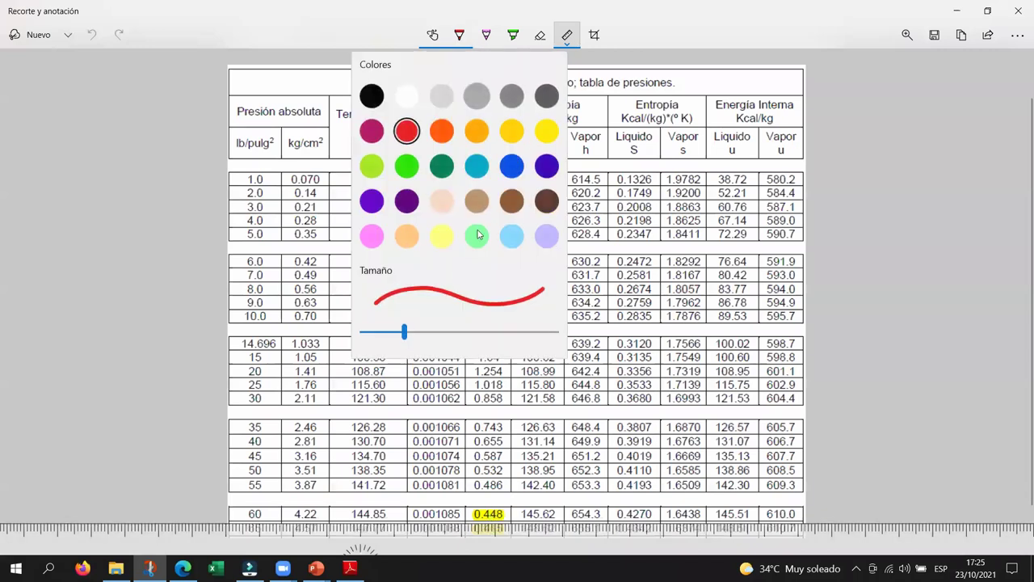
{"action": "mouse_move", "coordinate": [402, 334]}
{"action": "left_click_drag", "start_coordinate": [402, 334], "coordinate": [393, 334]}
{"action": "left_click", "coordinate": [355, 450]}
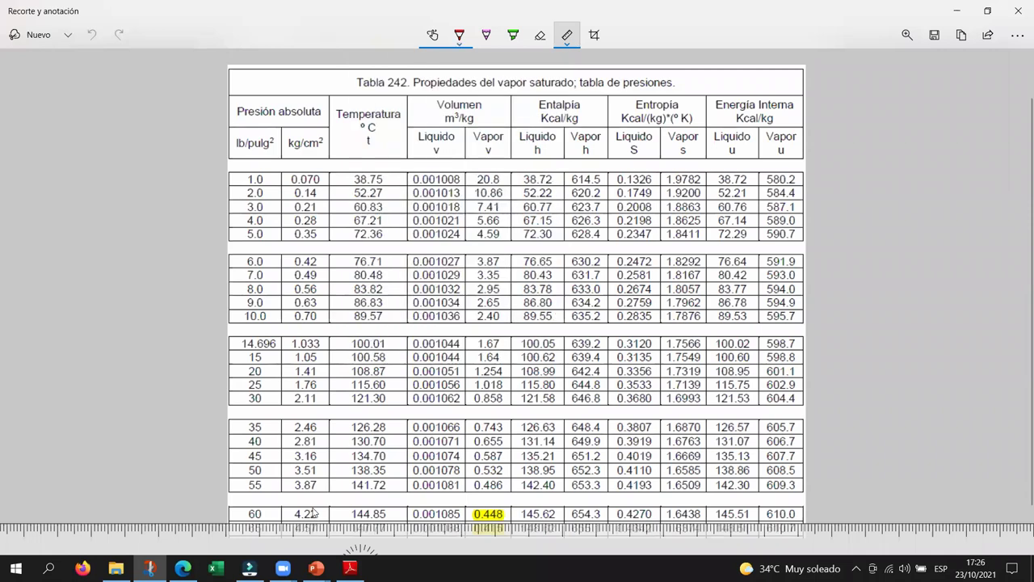
{"action": "mouse_move", "coordinate": [284, 523]}
{"action": "left_mouse_down"}
{"action": "mouse_move", "coordinate": [793, 530]}
{"action": "mouse_move", "coordinate": [788, 307]}
{"action": "mouse_move", "coordinate": [771, 287]}
{"action": "left_mouse_up"}
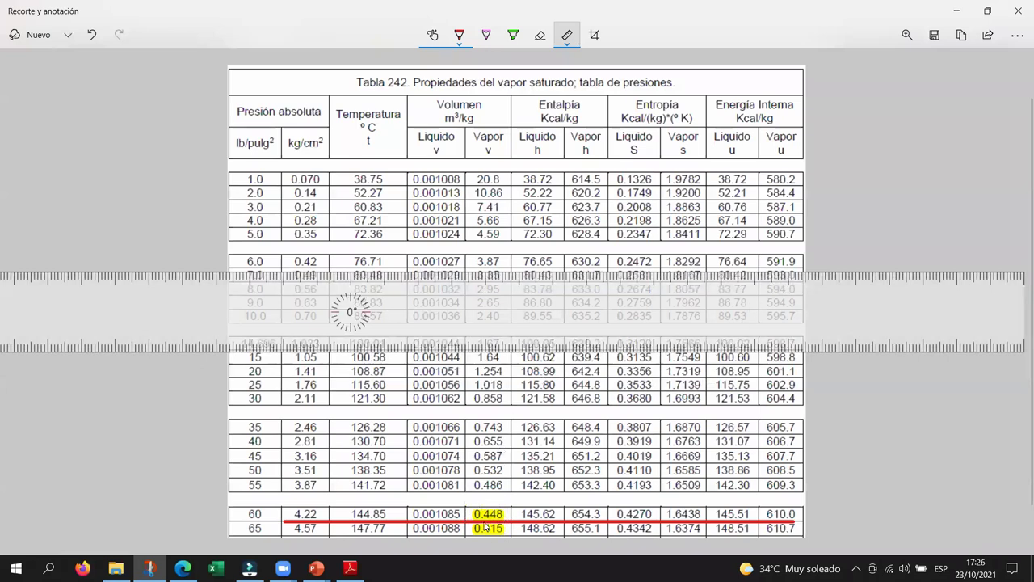
- Copy the annotated snip and paste it onto slide 11 of the AYUDANTIA 2 MEC-244-Z presentation in PowerPoint
{"action": "left_click", "coordinate": [961, 35]}
{"action": "left_click", "coordinate": [316, 568]}
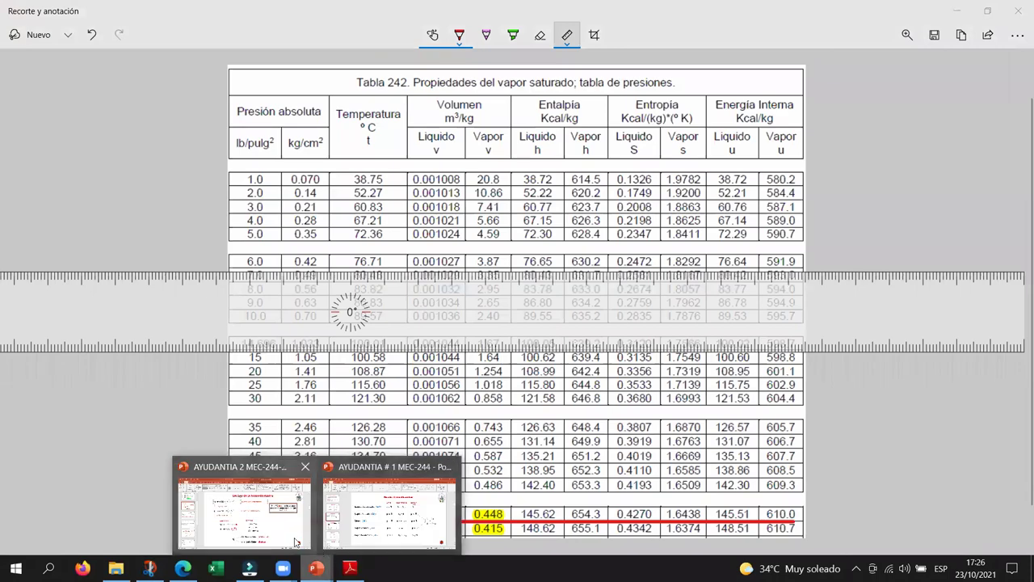
{"action": "left_click", "coordinate": [267, 525]}
{"action": "scroll", "coordinate": [103, 449], "scroll_direction": "down", "scroll_amount": 5}
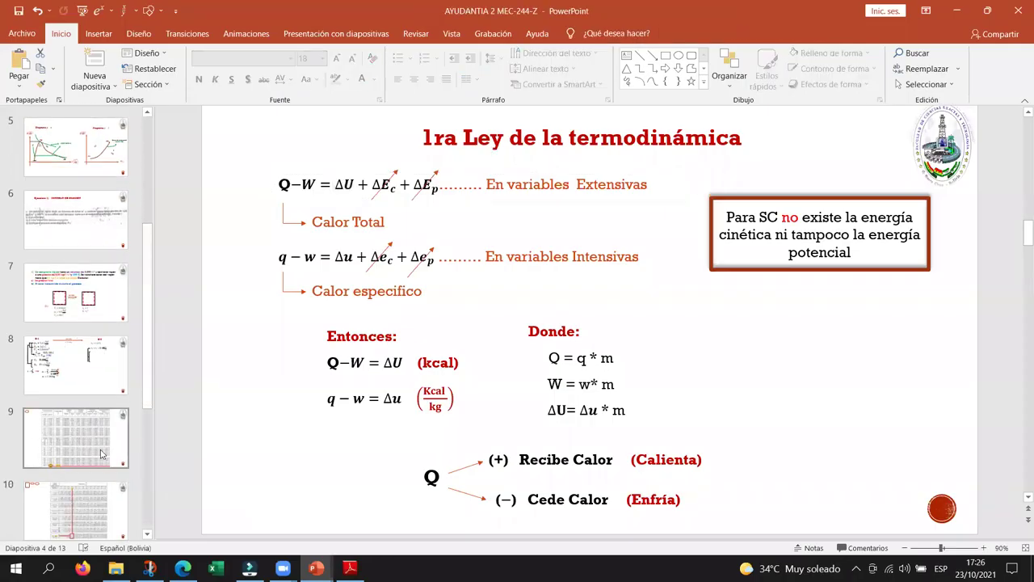
{"action": "left_click", "coordinate": [93, 409]}
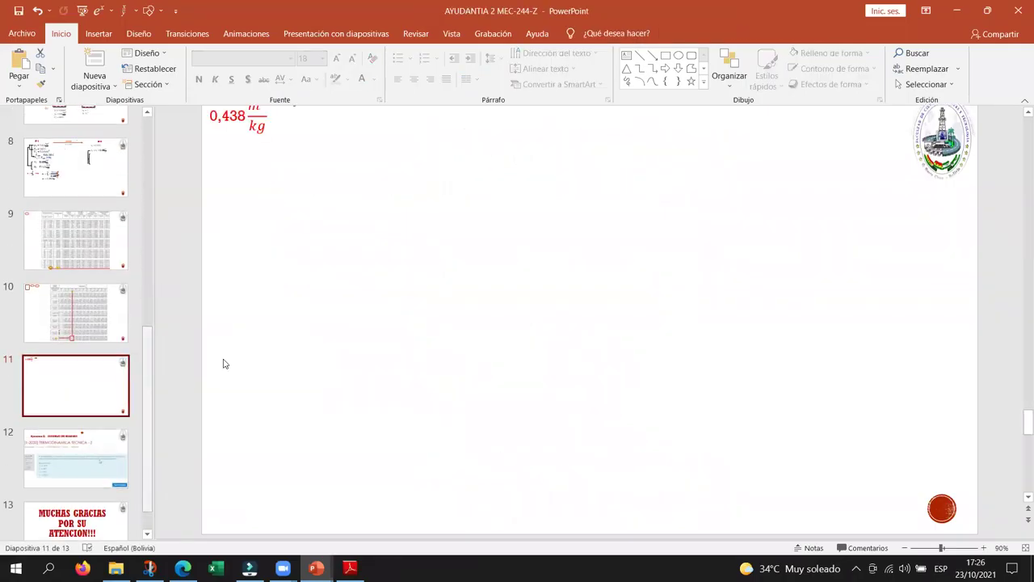
{"action": "key", "text": "ctrl+v"}
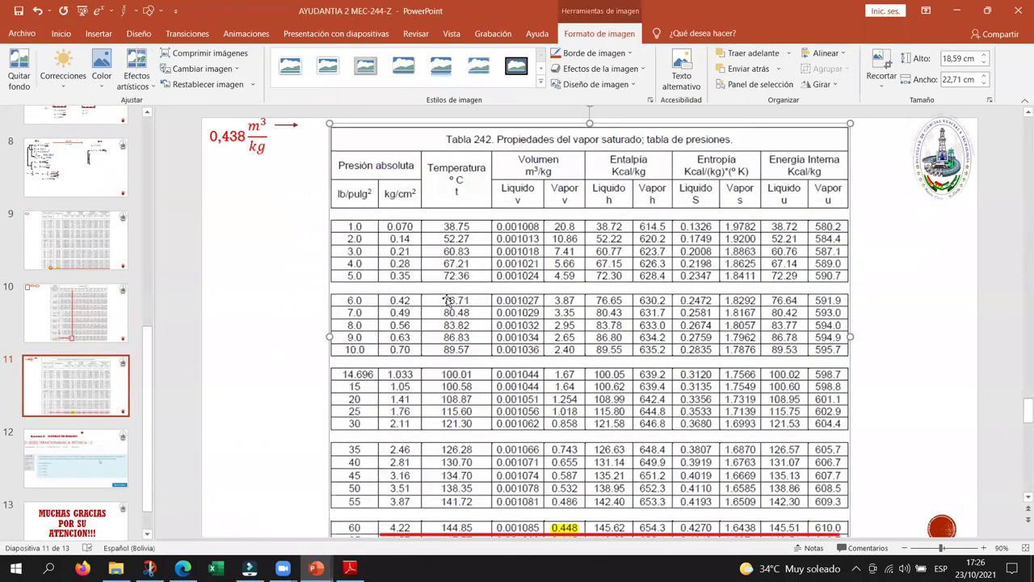
{"action": "scroll", "coordinate": [315, 158], "scroll_direction": "down", "scroll_amount": 1}
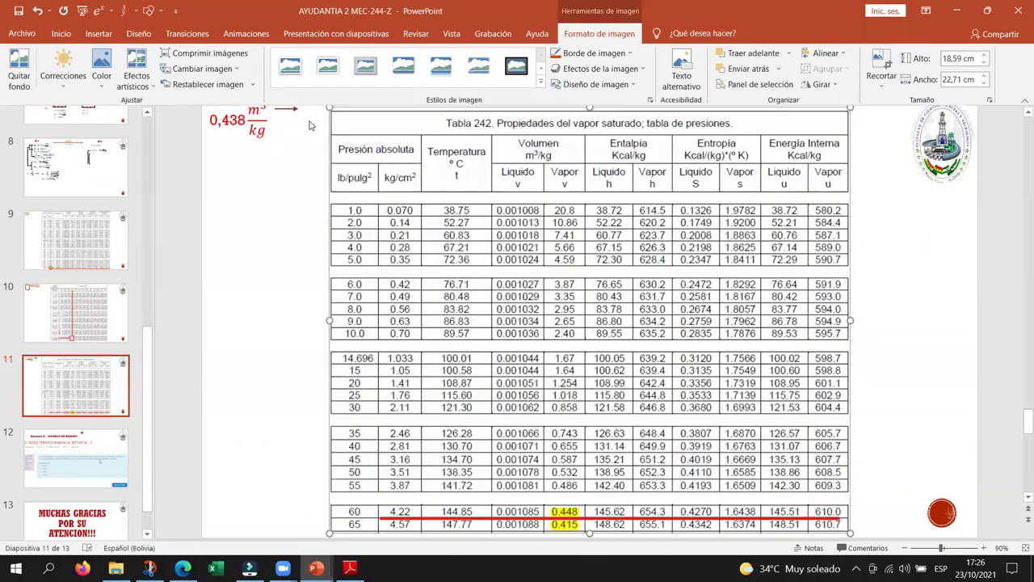
- Place the 0,438 m³/kg label beside the red line with a longer arrow pointing to it, and delete the original short arrow
{"action": "left_click", "coordinate": [284, 110]}
{"action": "left_click_drag", "start_coordinate": [284, 110], "coordinate": [317, 429]}
{"action": "left_click_drag", "start_coordinate": [375, 521], "coordinate": [301, 520]}
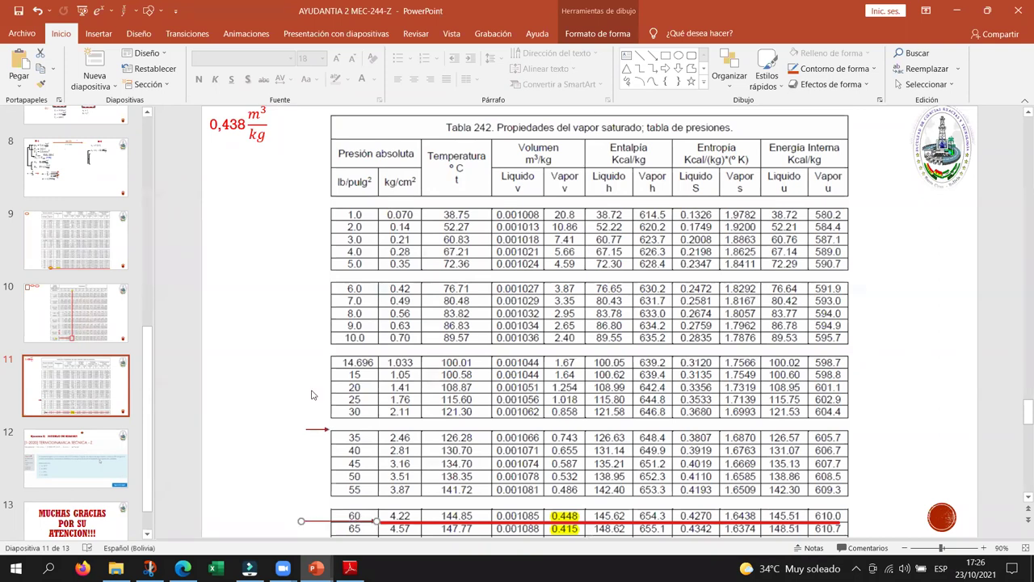
{"action": "left_click_drag", "start_coordinate": [265, 153], "coordinate": [284, 524]}
{"action": "left_click", "coordinate": [311, 418]}
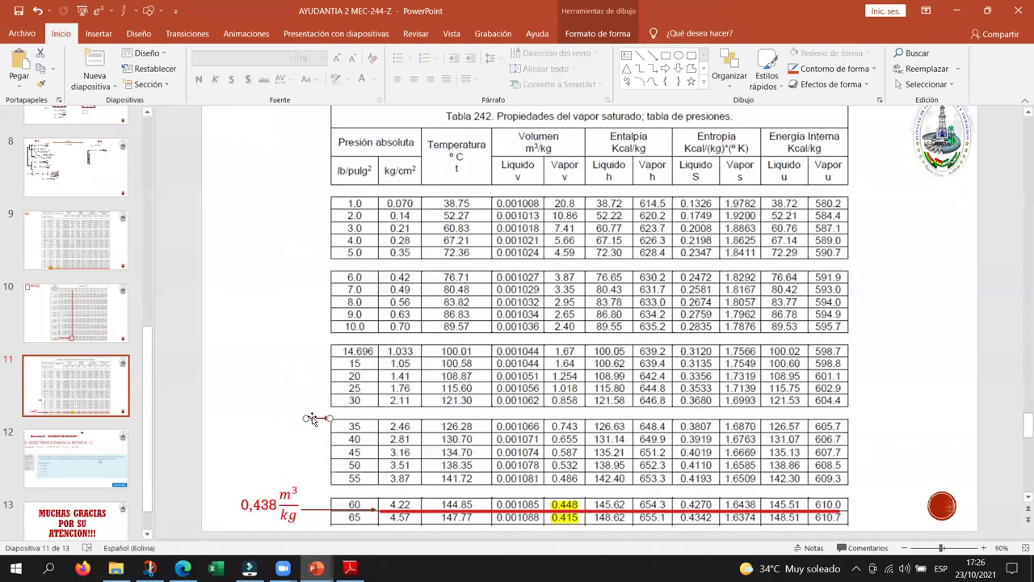
{"action": "key", "text": "Delete"}
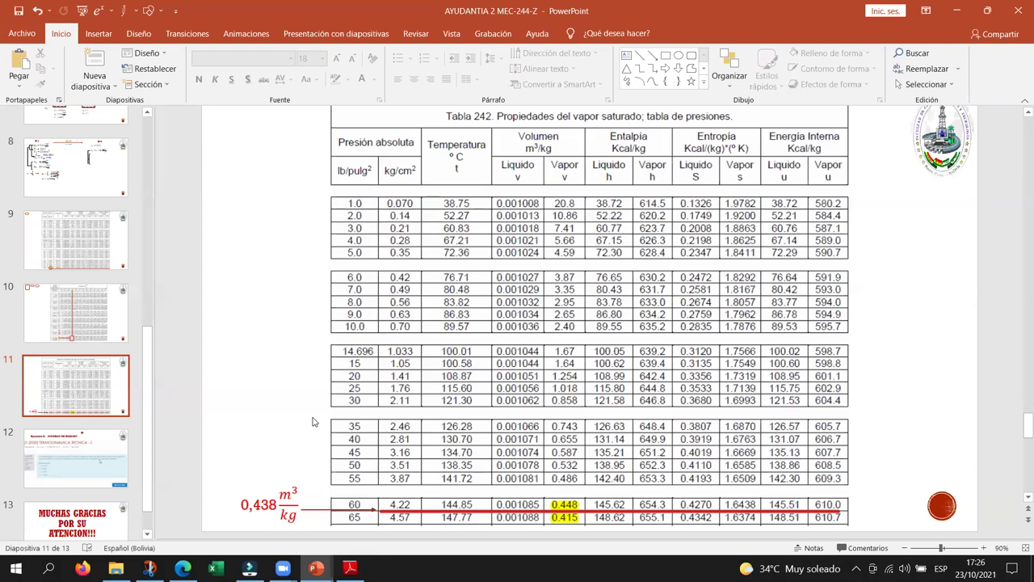
- Open slide 8 containing the exercise's state data
{"action": "left_click", "coordinate": [101, 180]}
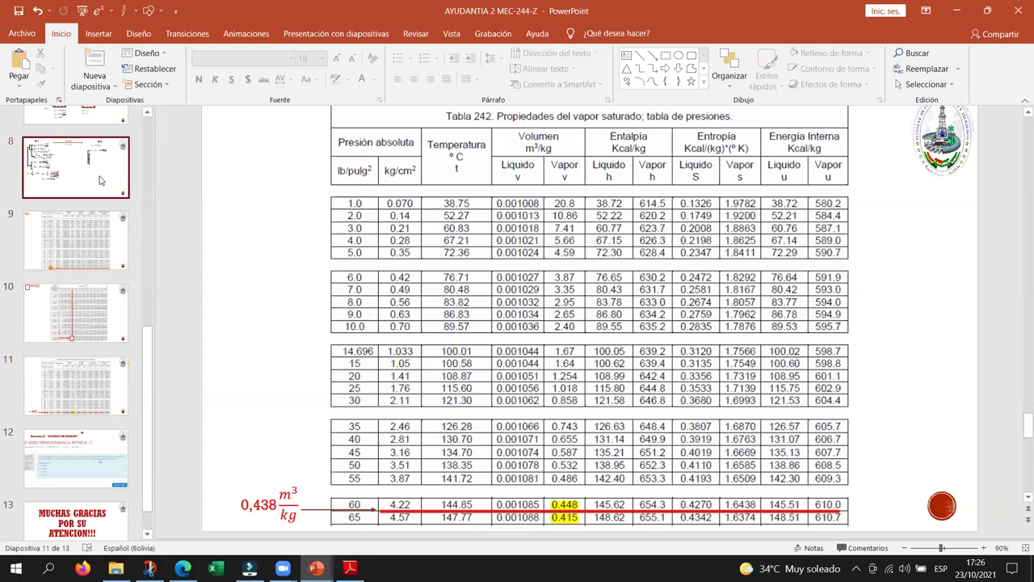